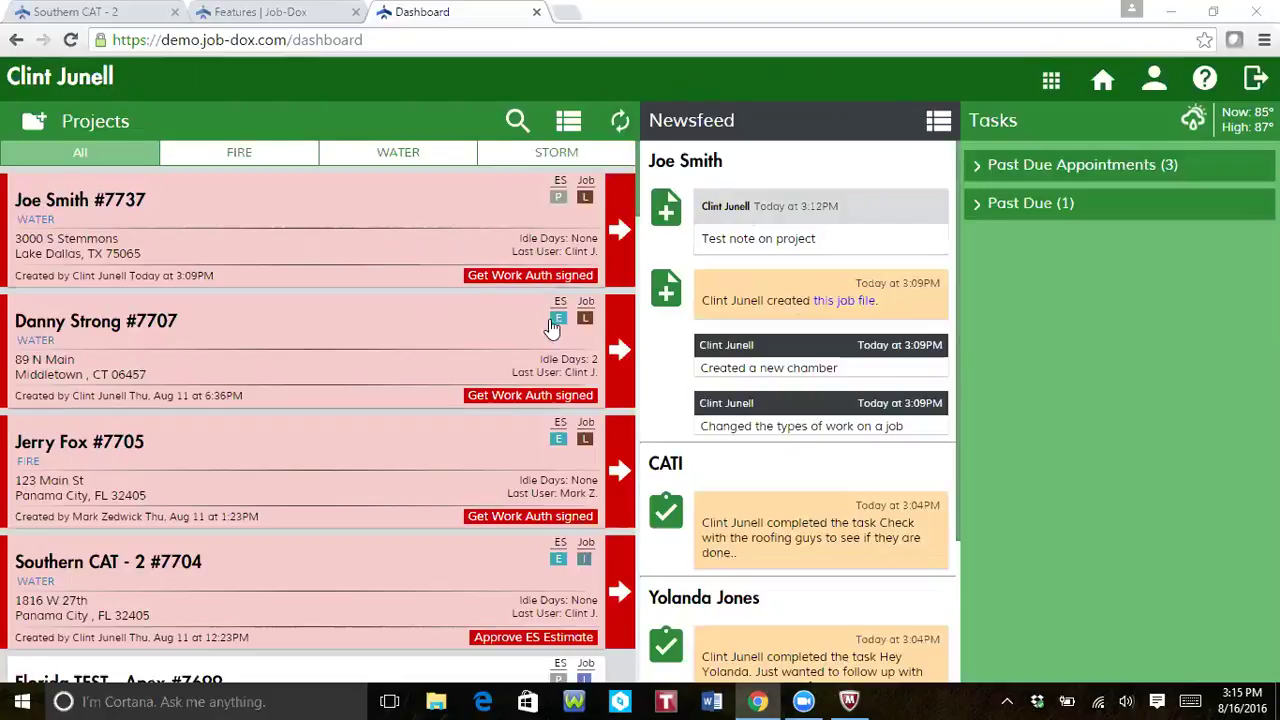
Open the first project in the Projects list and look through its dashboard details and staff.
{"action": "left_click", "coordinate": [315, 244]}
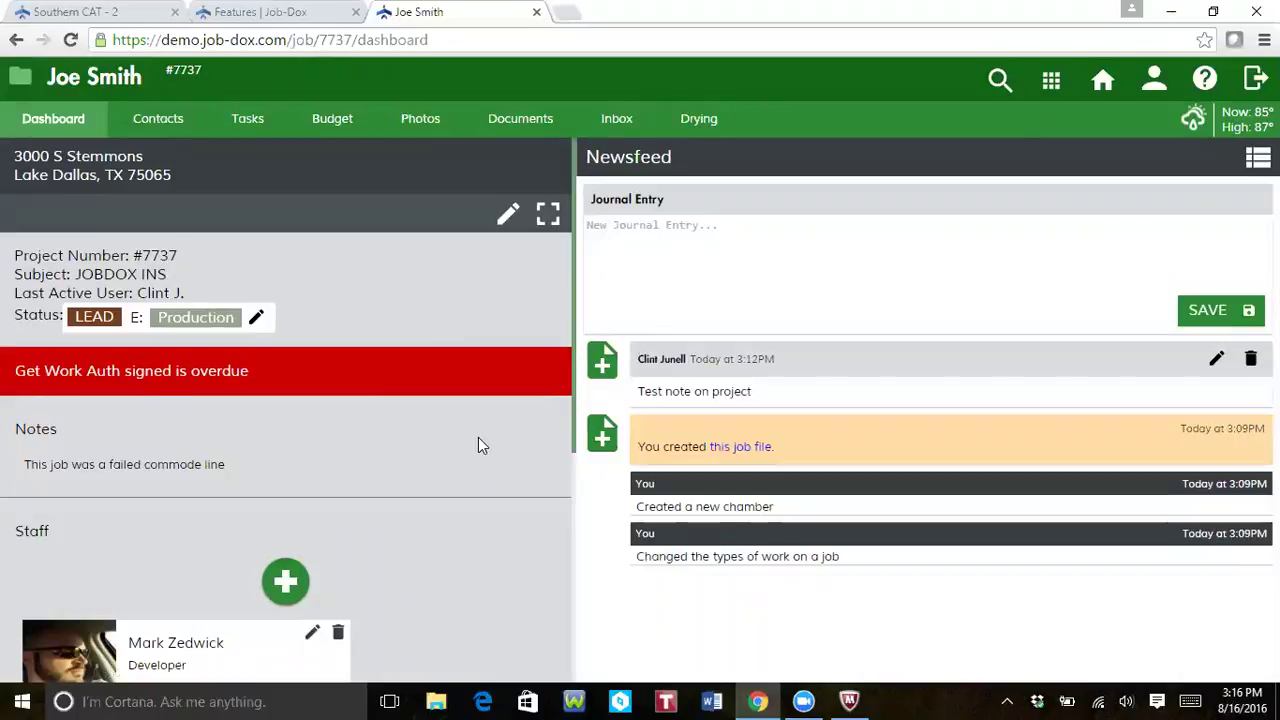
{"action": "scroll", "coordinate": [478, 437], "scroll_direction": "down", "scroll_amount": 4}
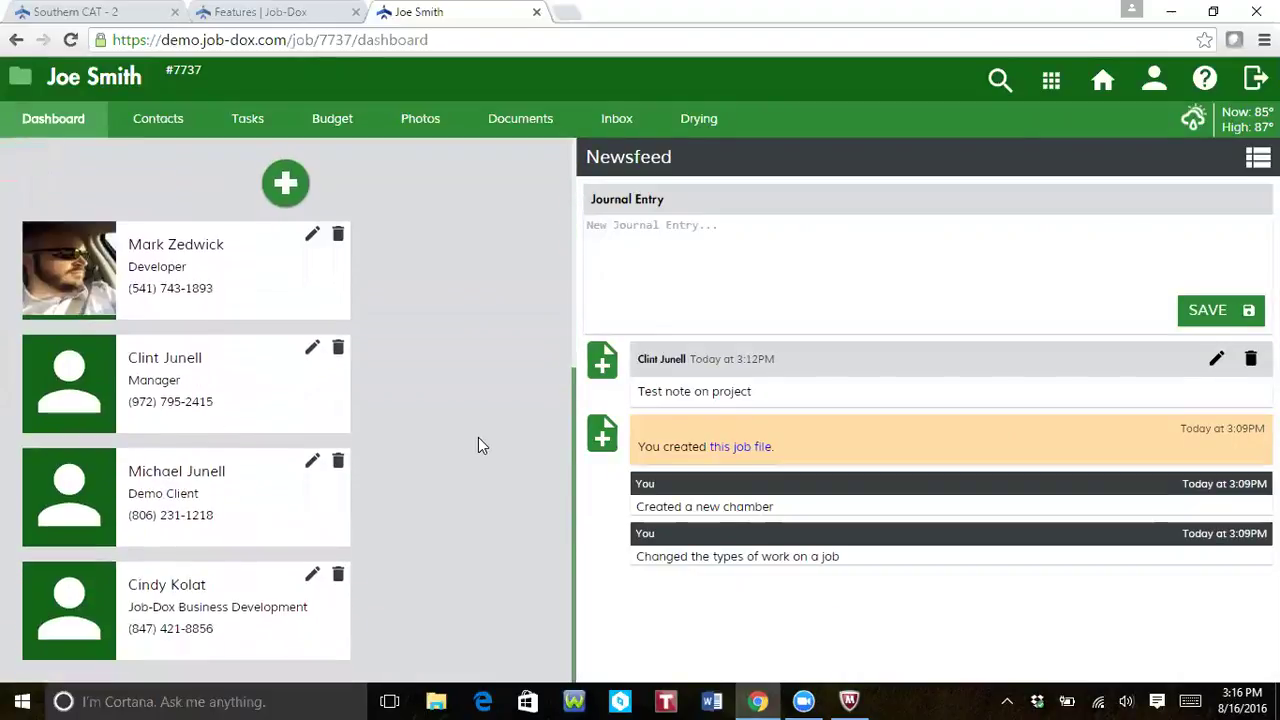
{"action": "scroll", "coordinate": [478, 232], "scroll_direction": "up", "scroll_amount": 4}
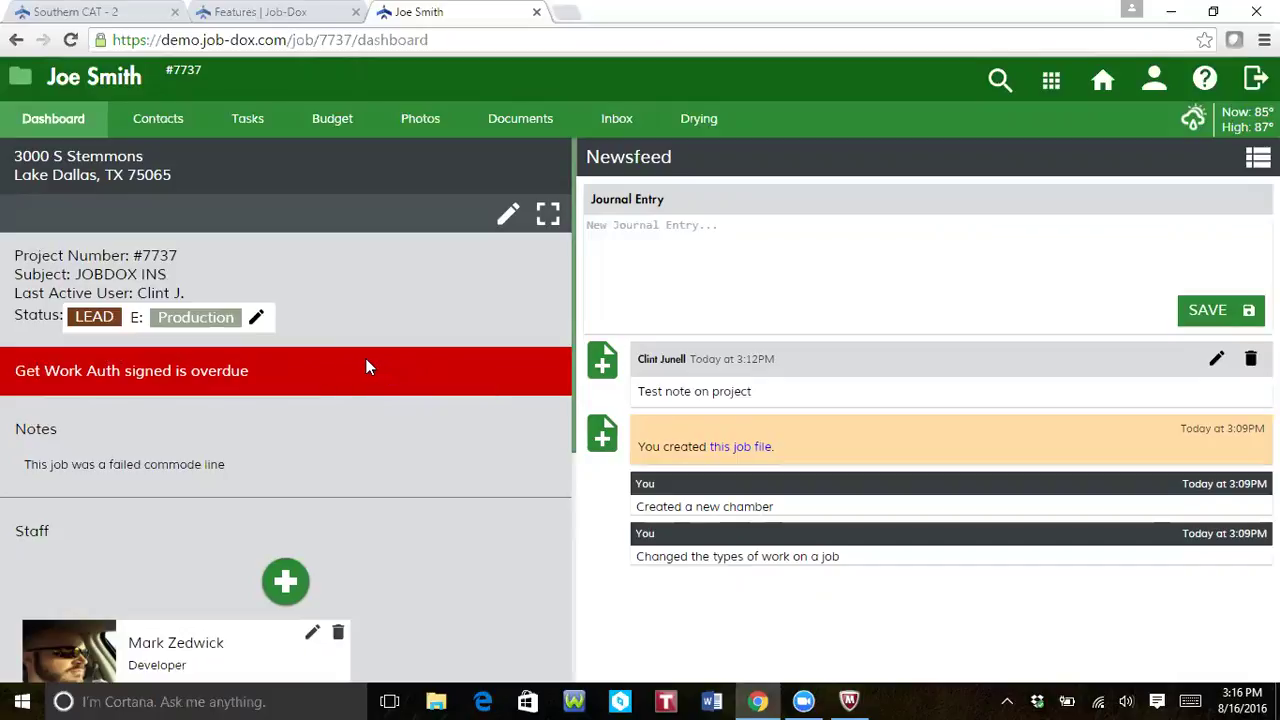
Create a new Work Authorization document in the project's documents.
{"action": "left_click", "coordinate": [516, 118]}
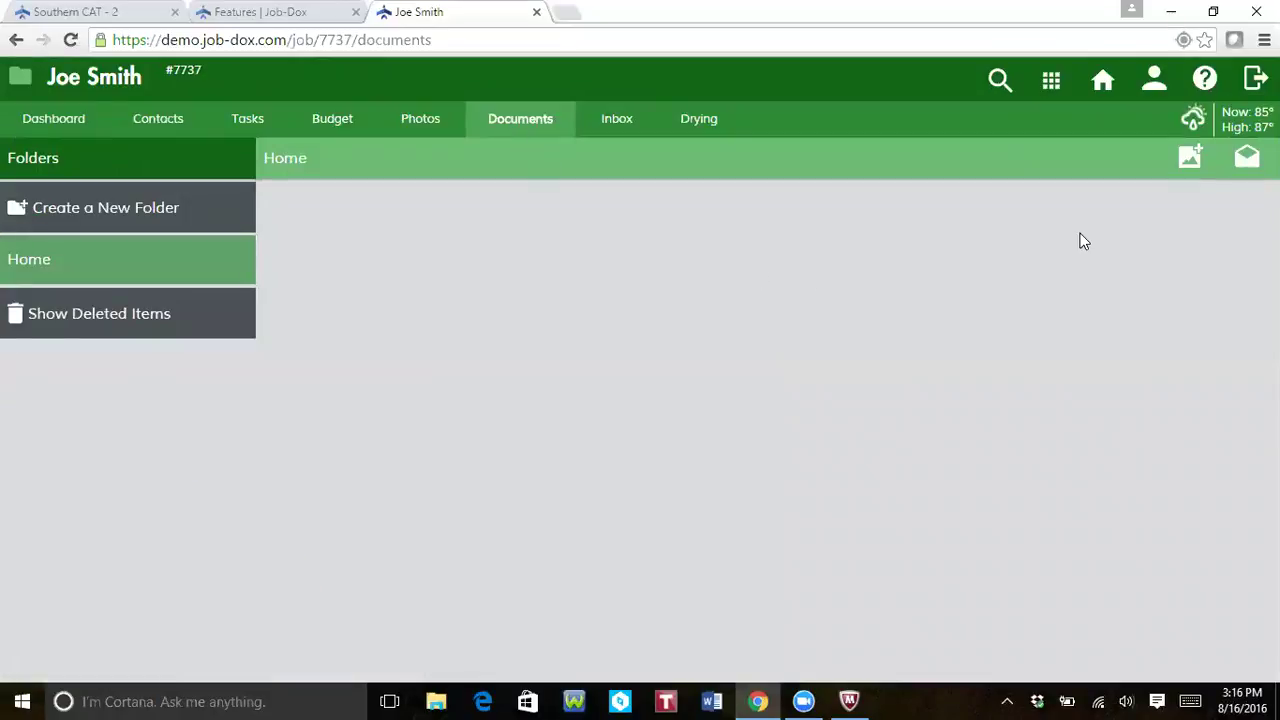
{"action": "left_click", "coordinate": [1193, 160]}
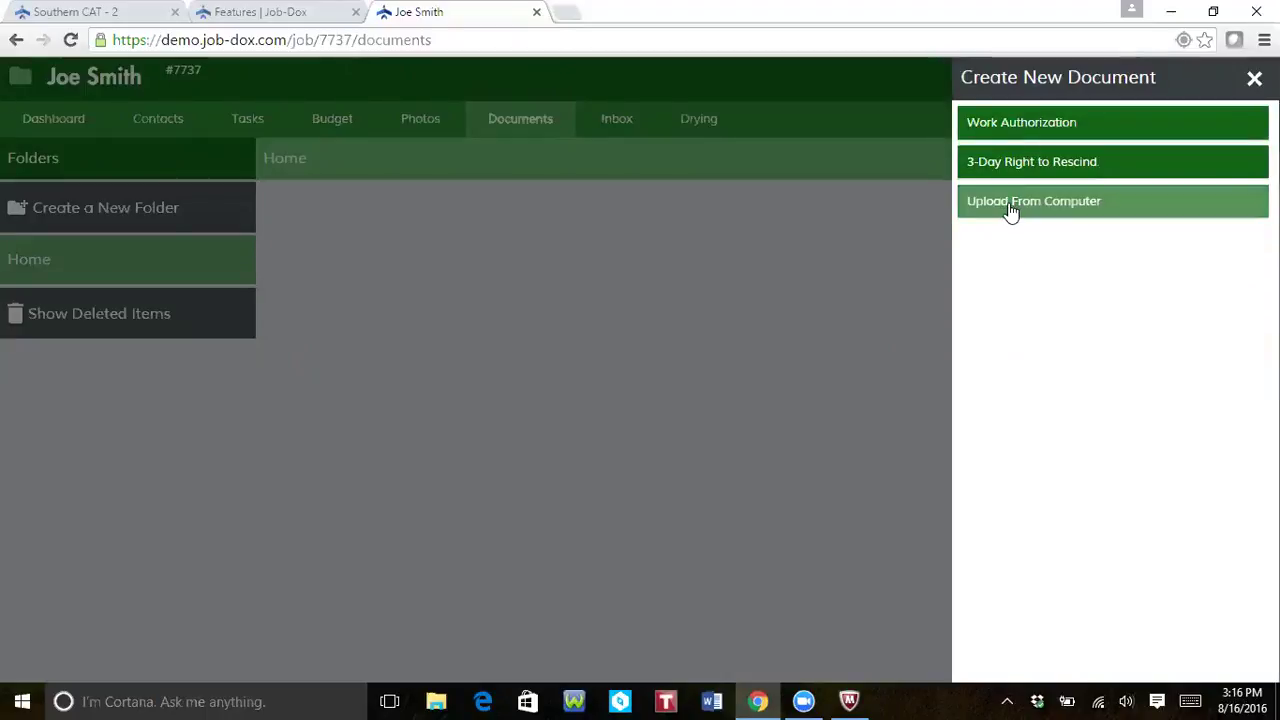
{"action": "left_click", "coordinate": [1030, 133]}
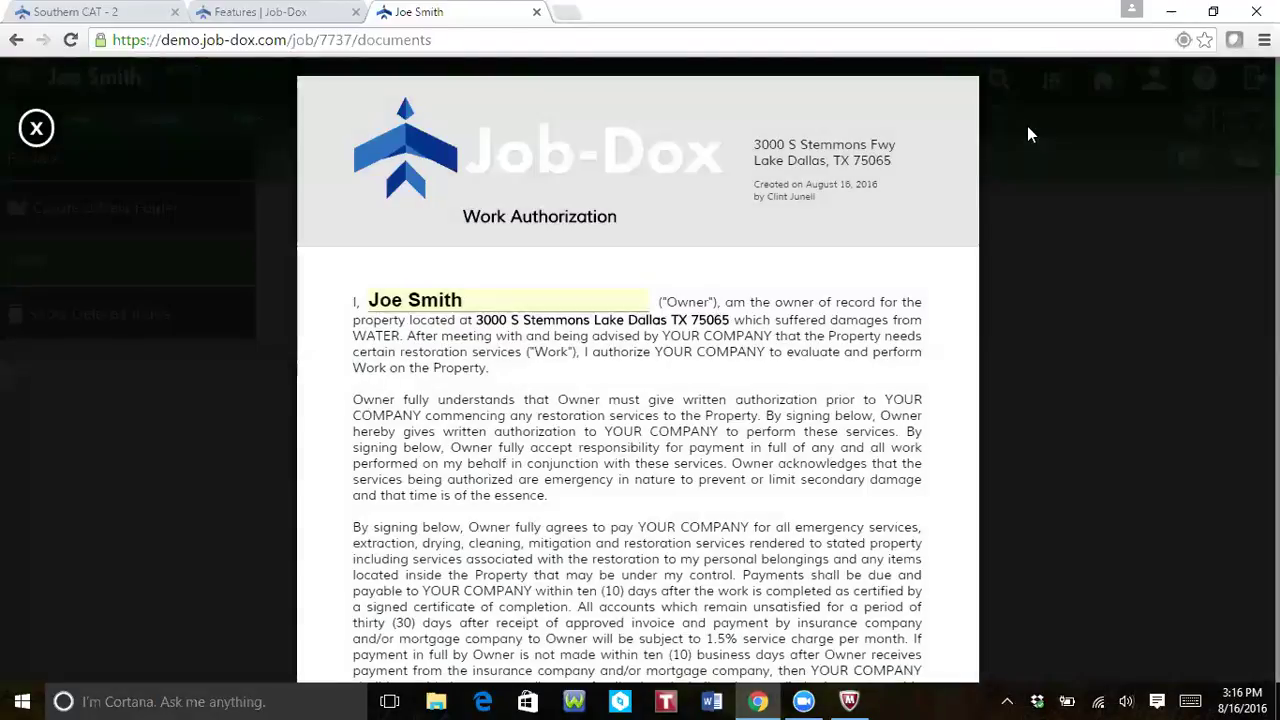
Switch the work authorization's price option to the total per attached estimate, and back to determination by Xactimate Estimate.
{"action": "scroll", "coordinate": [668, 308], "scroll_direction": "down", "scroll_amount": 2}
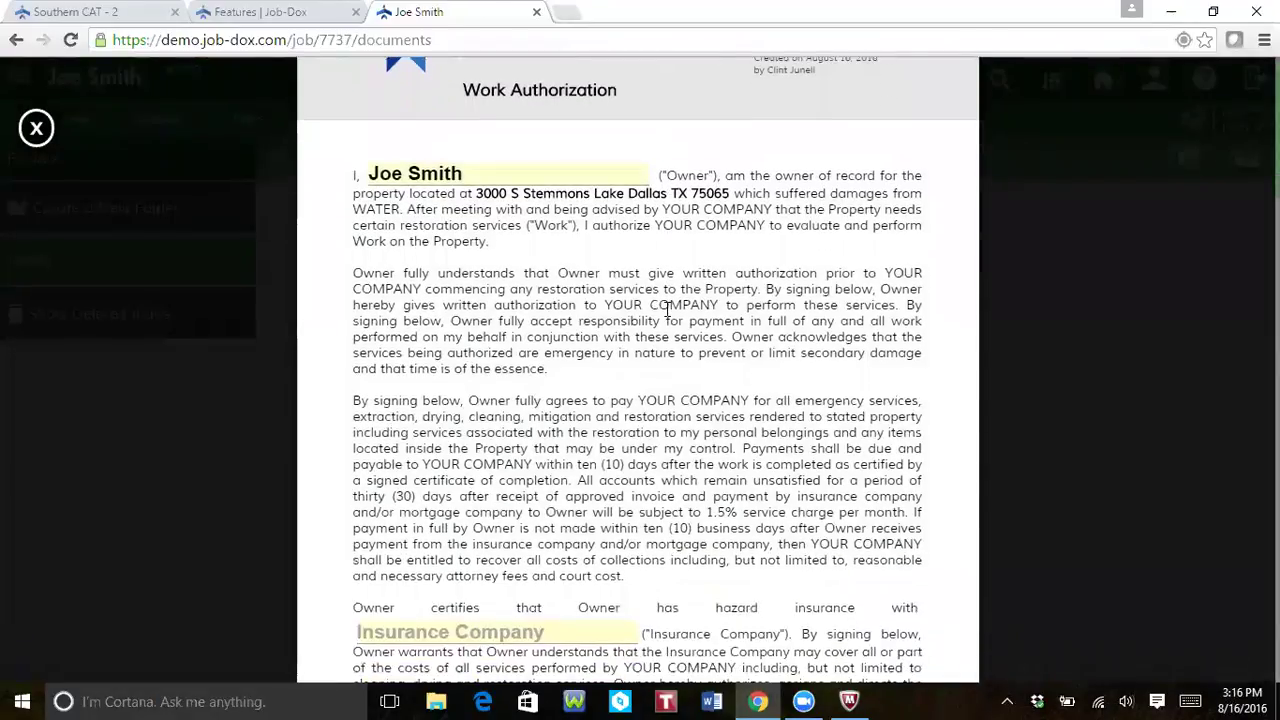
{"action": "scroll", "coordinate": [668, 310], "scroll_direction": "down", "scroll_amount": 1}
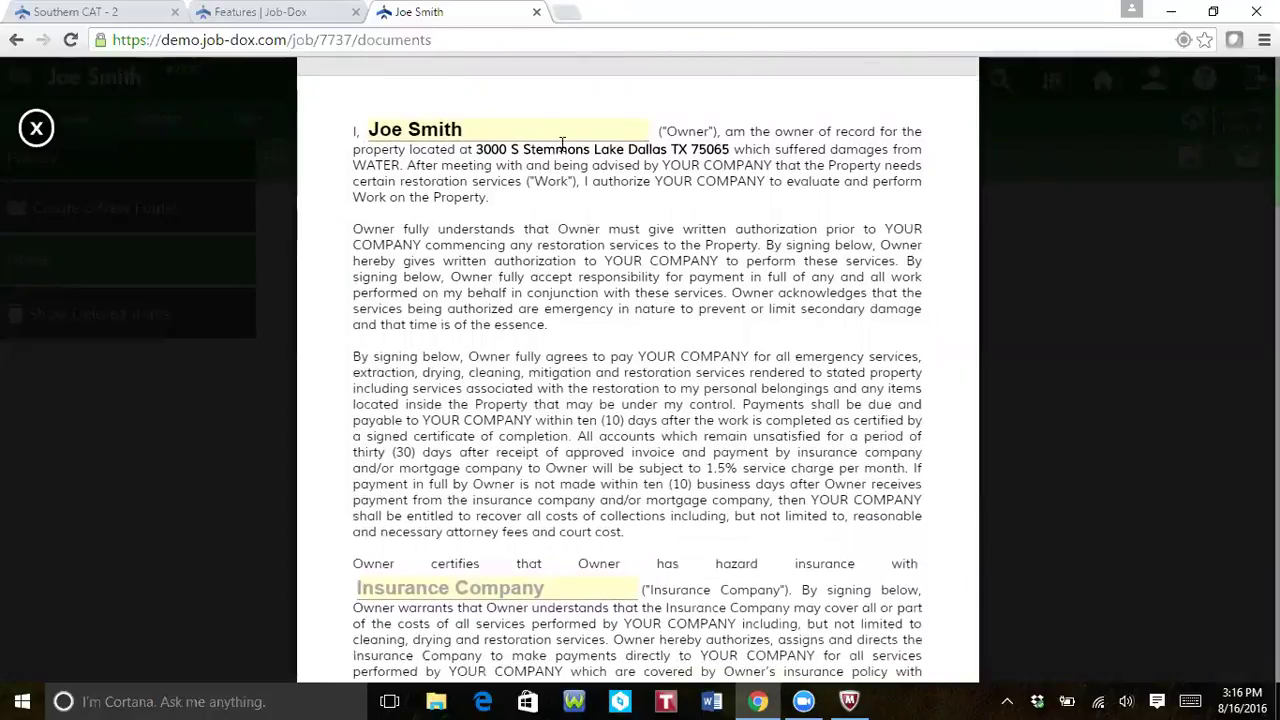
{"action": "scroll", "coordinate": [613, 326], "scroll_direction": "down", "scroll_amount": 2}
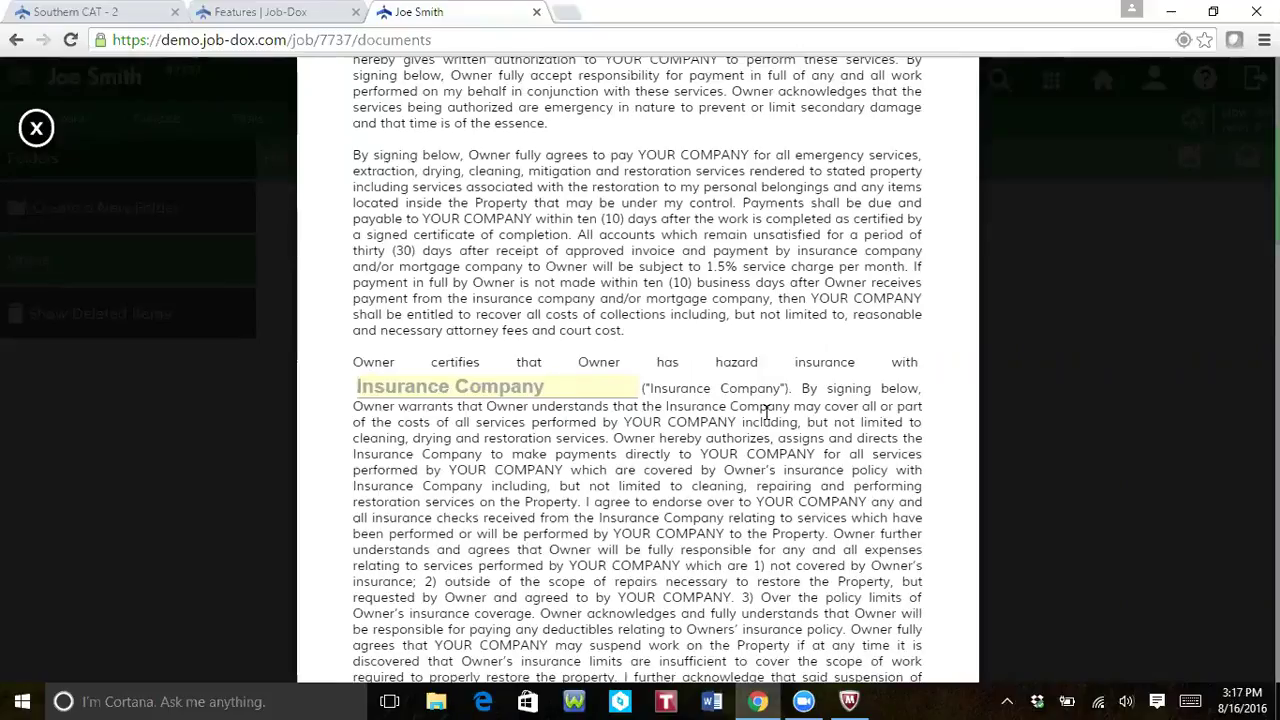
{"action": "scroll", "coordinate": [767, 412], "scroll_direction": "down", "scroll_amount": 9}
{"action": "scroll", "coordinate": [767, 412], "scroll_direction": "down", "scroll_amount": 7}
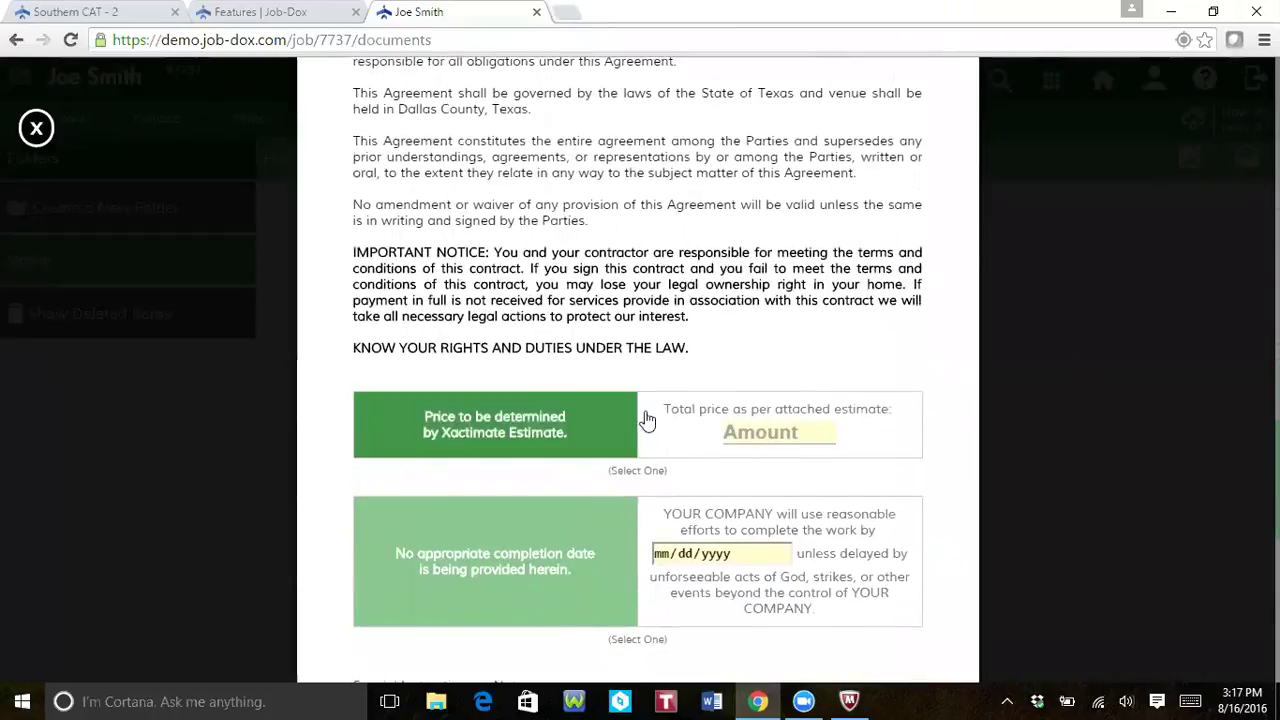
{"action": "left_click", "coordinate": [729, 432]}
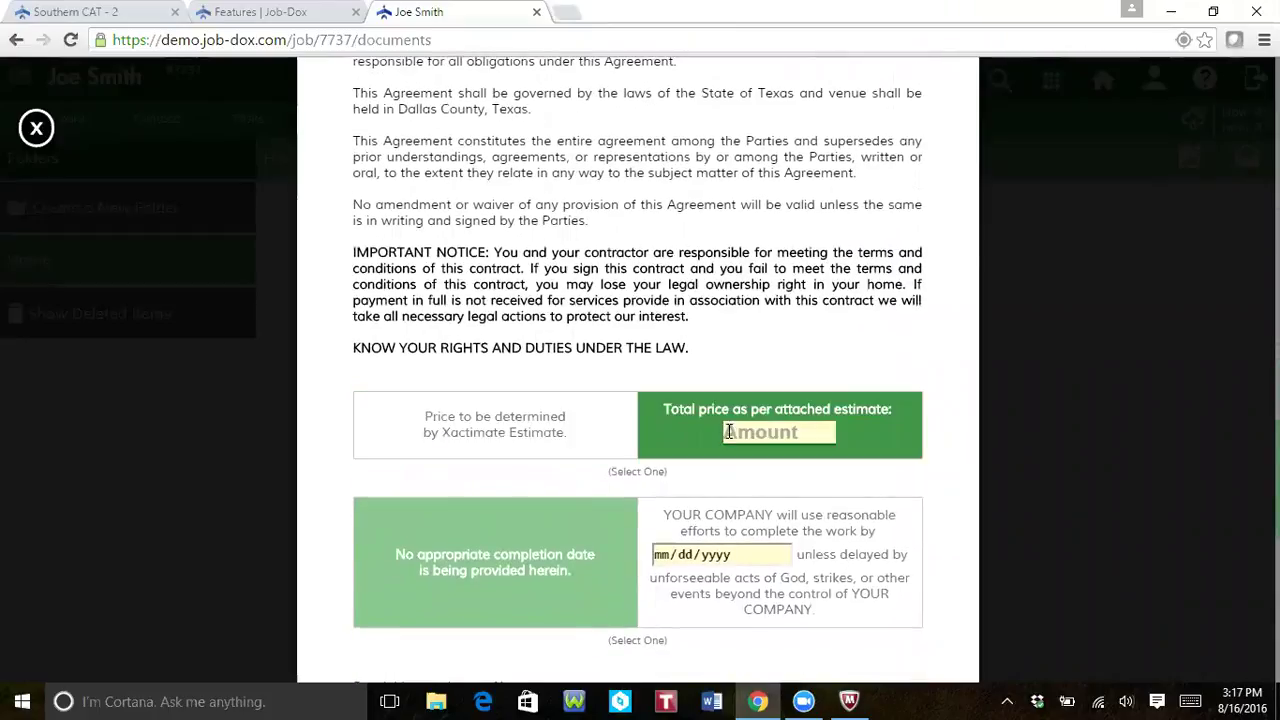
{"action": "left_click", "coordinate": [557, 428]}
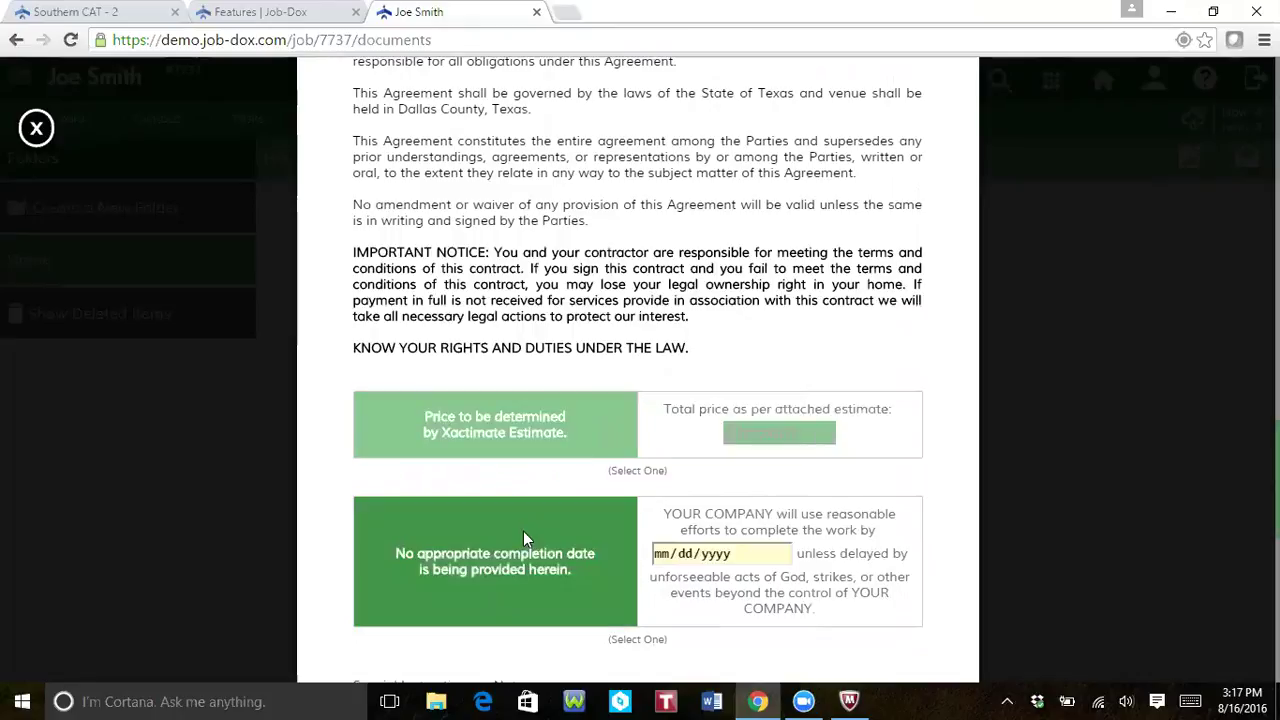
Replace the special instructions text in the work authorization with "Test note from docs".
{"action": "scroll", "coordinate": [523, 538], "scroll_direction": "down", "scroll_amount": 3}
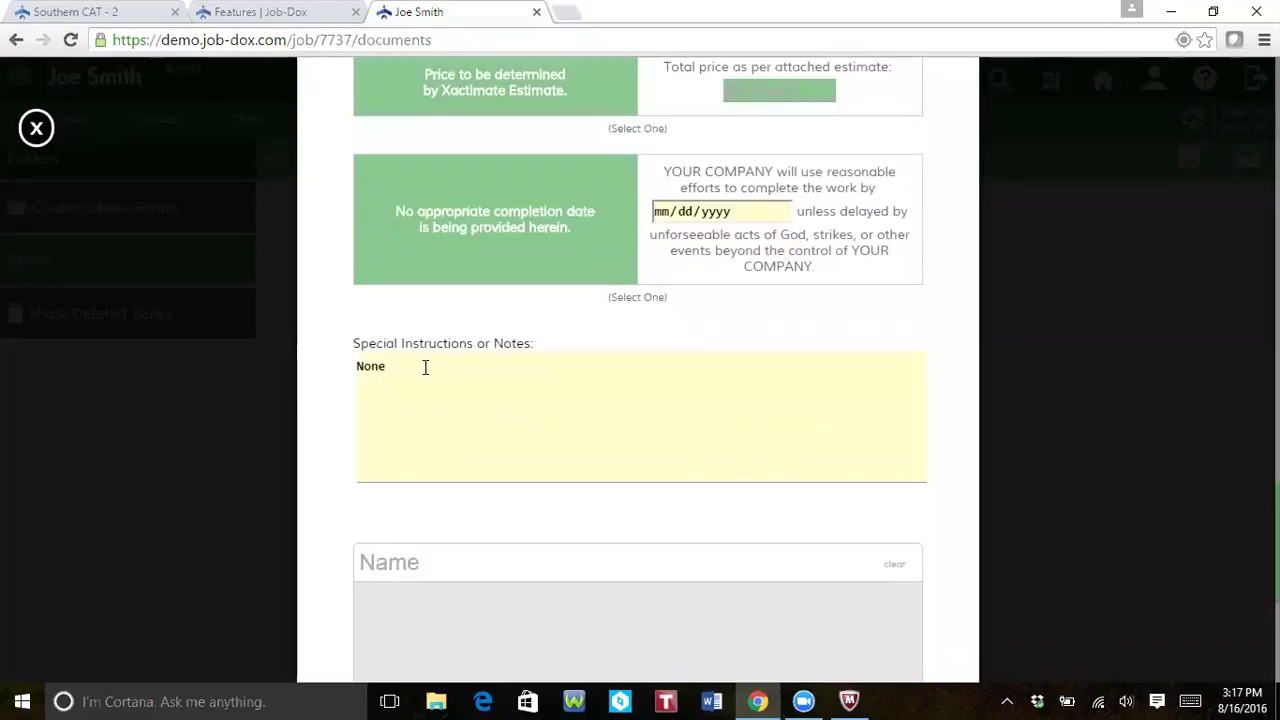
{"action": "left_click_drag", "start_coordinate": [406, 367], "coordinate": [351, 363]}
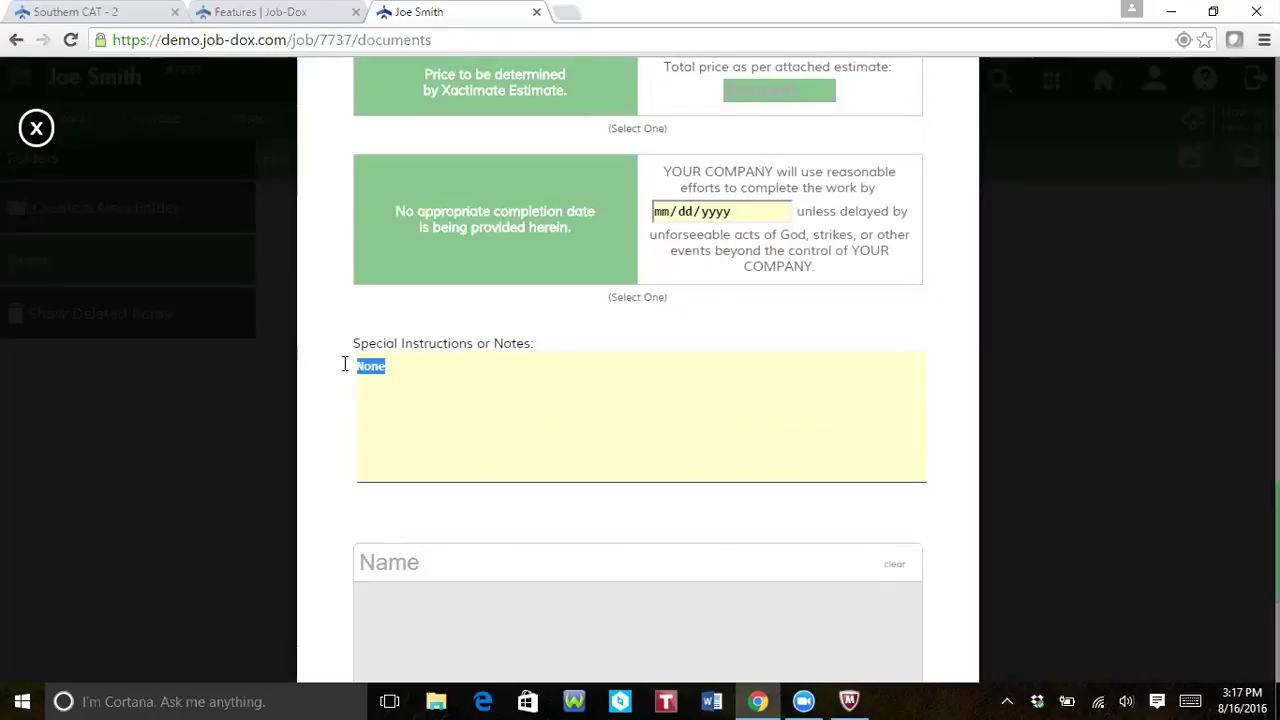
{"action": "type", "text": "Test notes"}
{"action": "key", "text": "BackSpace"}
{"action": "key", "text": "BackSpace"}
{"action": "type", "text": "from docs"}
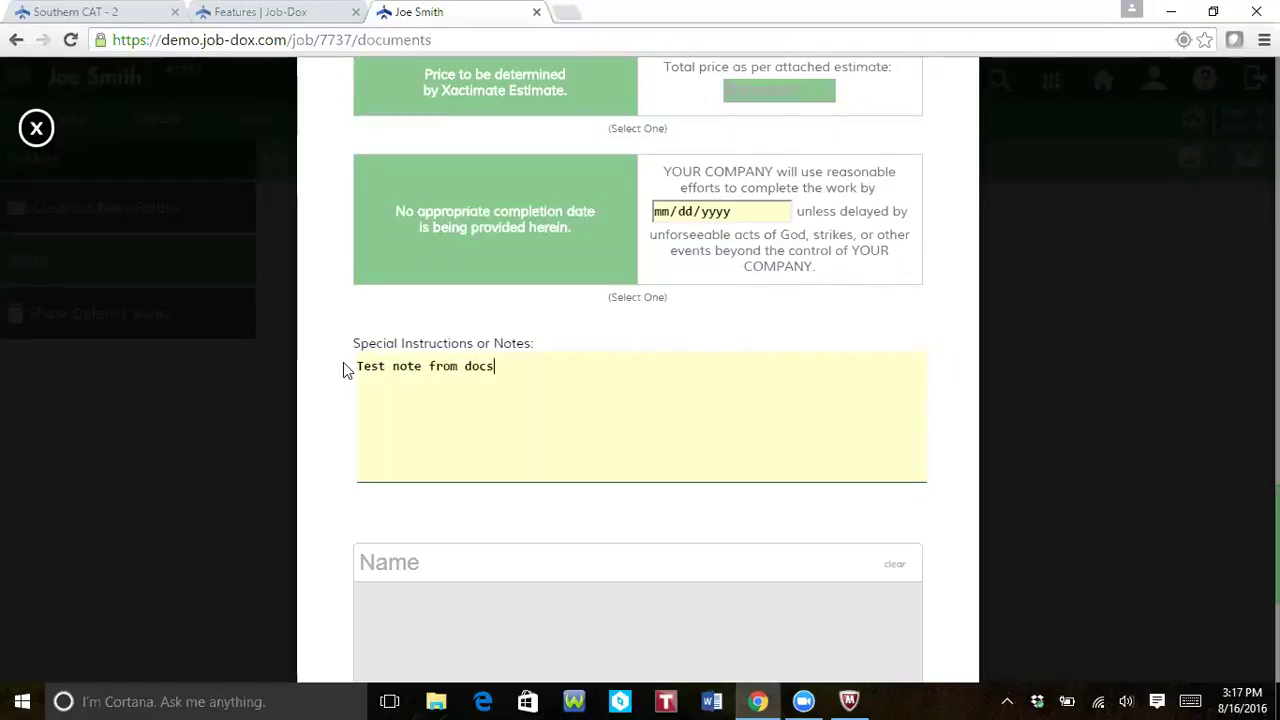
Enter the owner's full name in the signature block of the work authorization.
{"action": "left_click", "coordinate": [418, 571]}
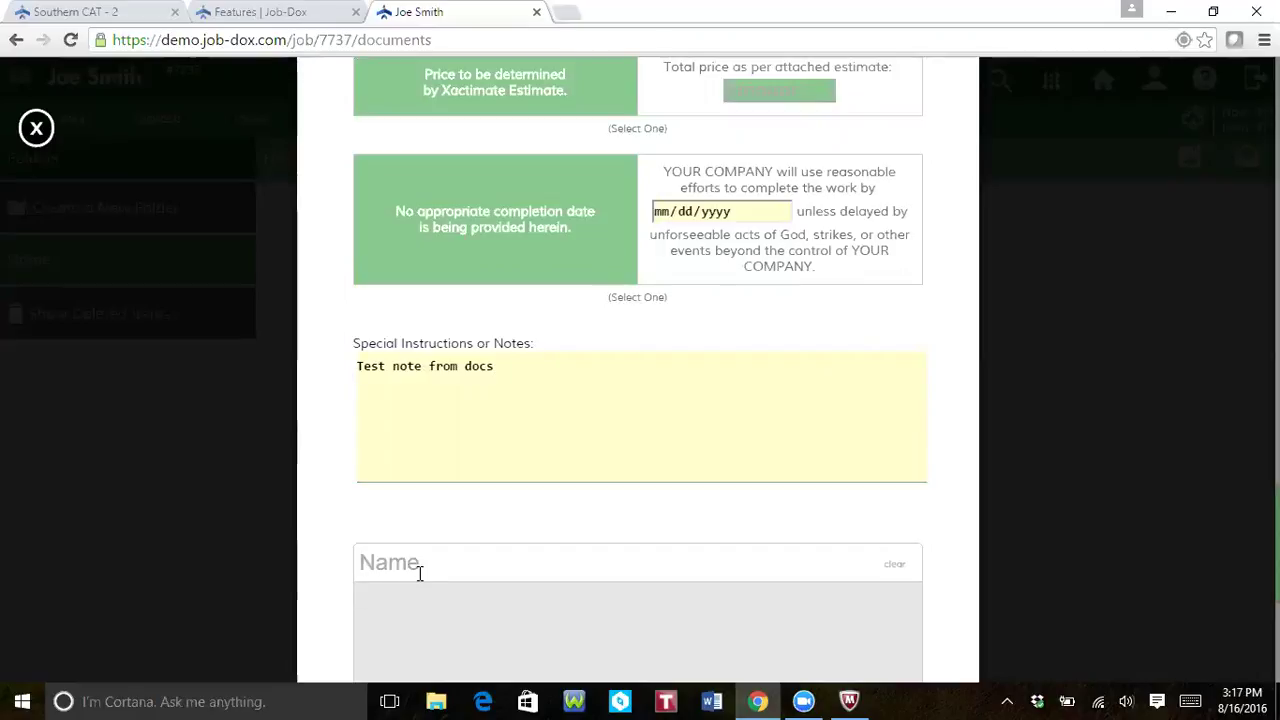
{"action": "type", "text": "JOe Smith"}
{"action": "key", "text": "BackSpace"}
{"action": "key", "text": "BackSpace"}
{"action": "key", "text": "BackSpace"}
{"action": "key", "text": "BackSpace"}
{"action": "key", "text": "BackSpace"}
{"action": "key", "text": "BackSpace"}
{"action": "key", "text": "BackSpace"}
{"action": "key", "text": "BackSpace"}
{"action": "type", "text": "oe Smith"}
Draw the owner's signature in the signature box and try to save the document.
{"action": "scroll", "coordinate": [606, 470], "scroll_direction": "down", "scroll_amount": 2}
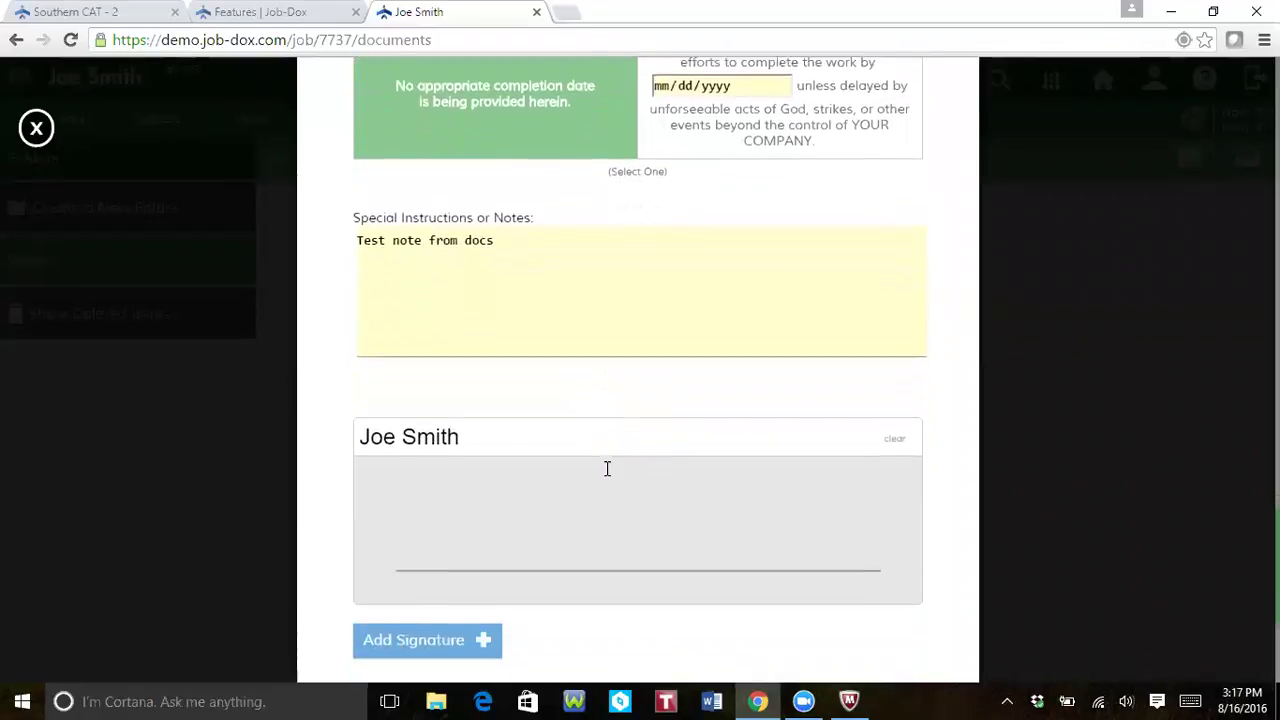
{"action": "scroll", "coordinate": [606, 475], "scroll_direction": "down", "scroll_amount": 1}
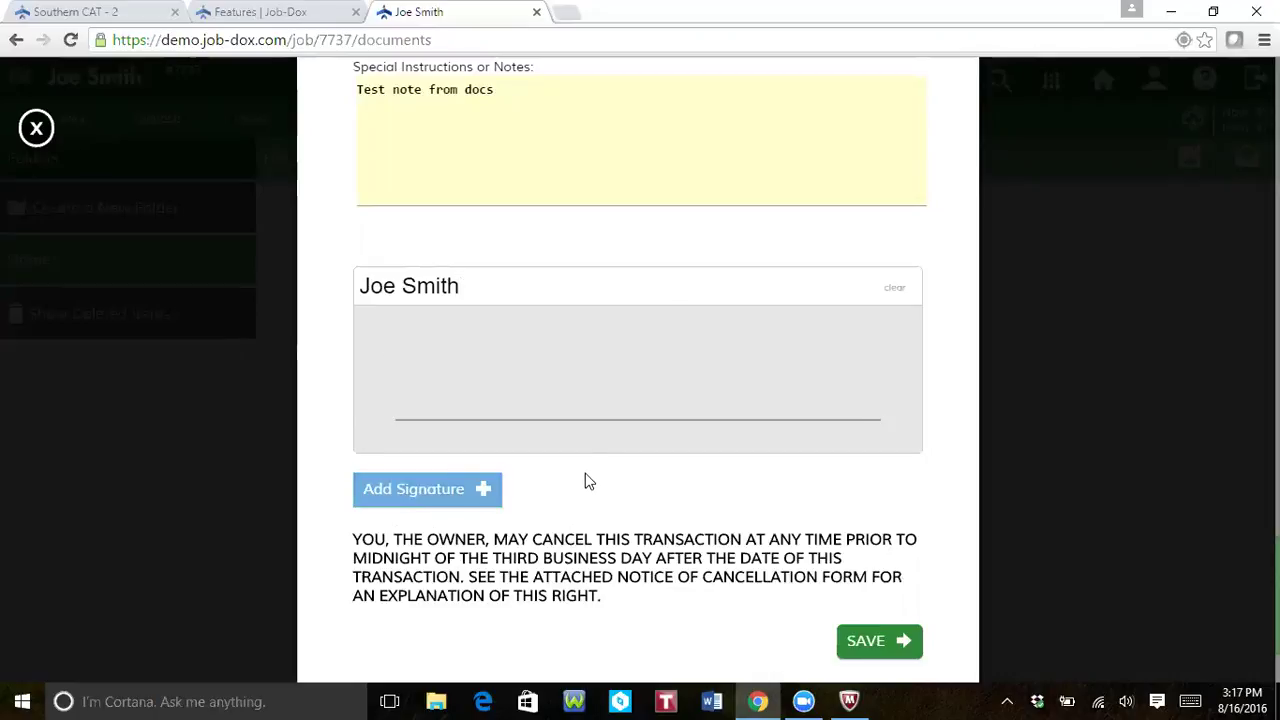
{"action": "mouse_move", "coordinate": [560, 356]}
{"action": "left_mouse_down"}
{"action": "mouse_move", "coordinate": [480, 414]}
{"action": "mouse_move", "coordinate": [596, 385]}
{"action": "mouse_move", "coordinate": [817, 365]}
{"action": "left_mouse_up"}
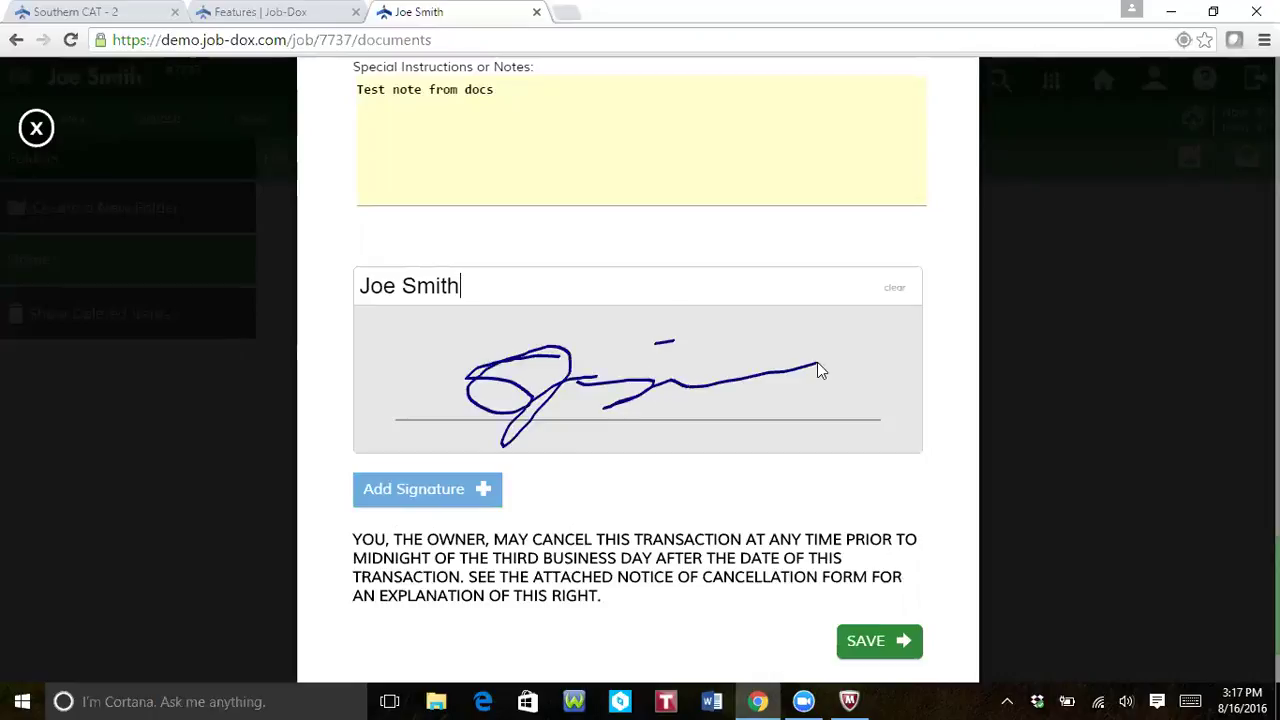
{"action": "left_click", "coordinate": [895, 642]}
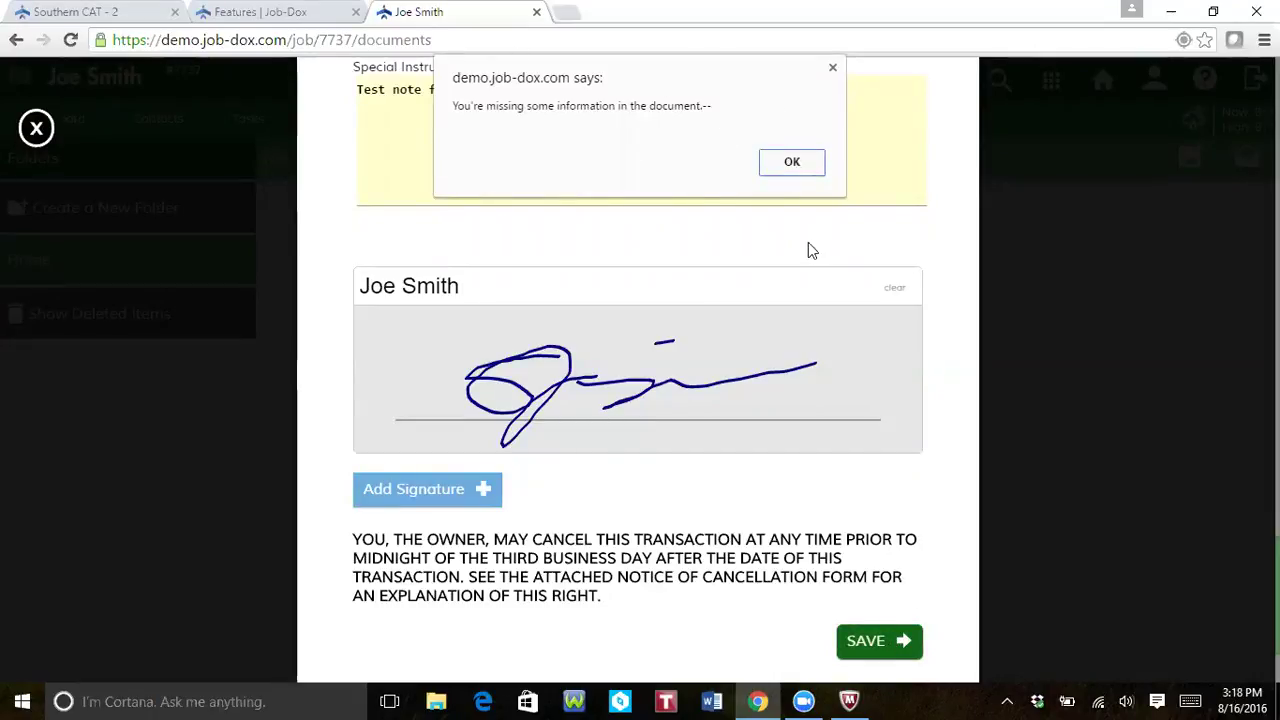
{"action": "left_click", "coordinate": [792, 163]}
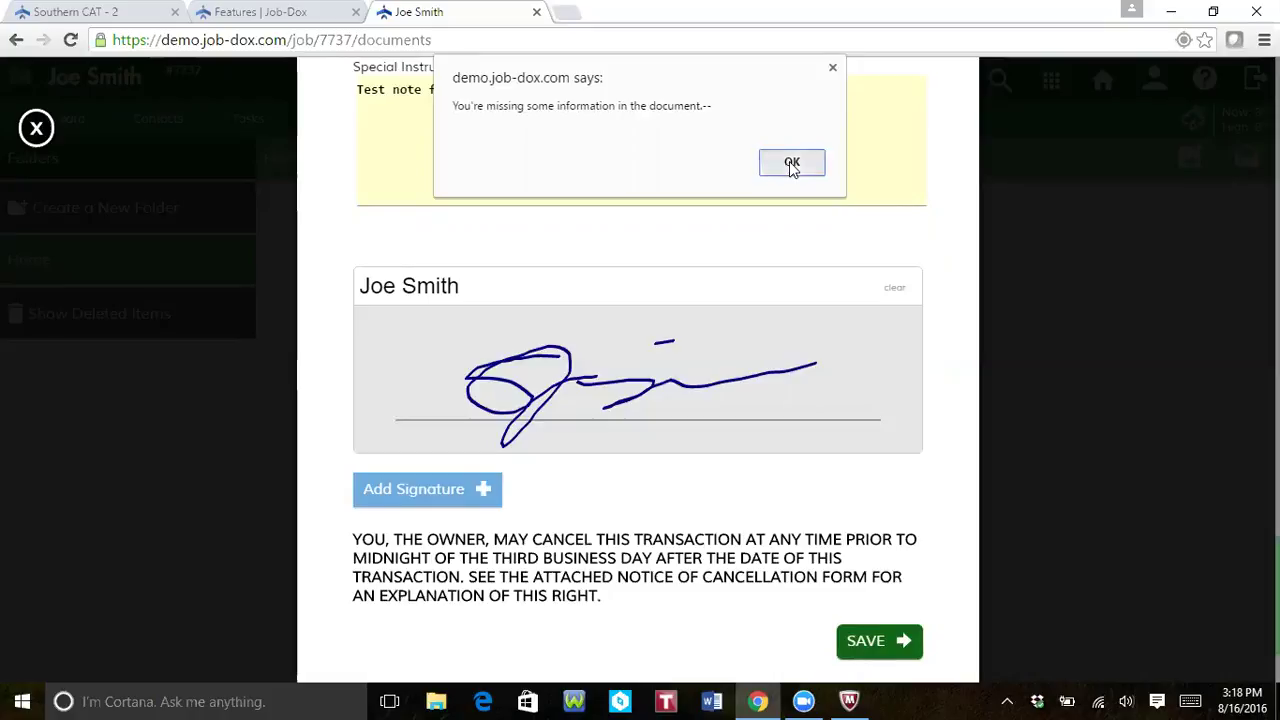
Fill in JOBDOX INS as the insurance company and save the work authorization.
{"action": "scroll", "coordinate": [791, 163], "scroll_direction": "up", "scroll_amount": 10}
{"action": "scroll", "coordinate": [792, 163], "scroll_direction": "up", "scroll_amount": 8}
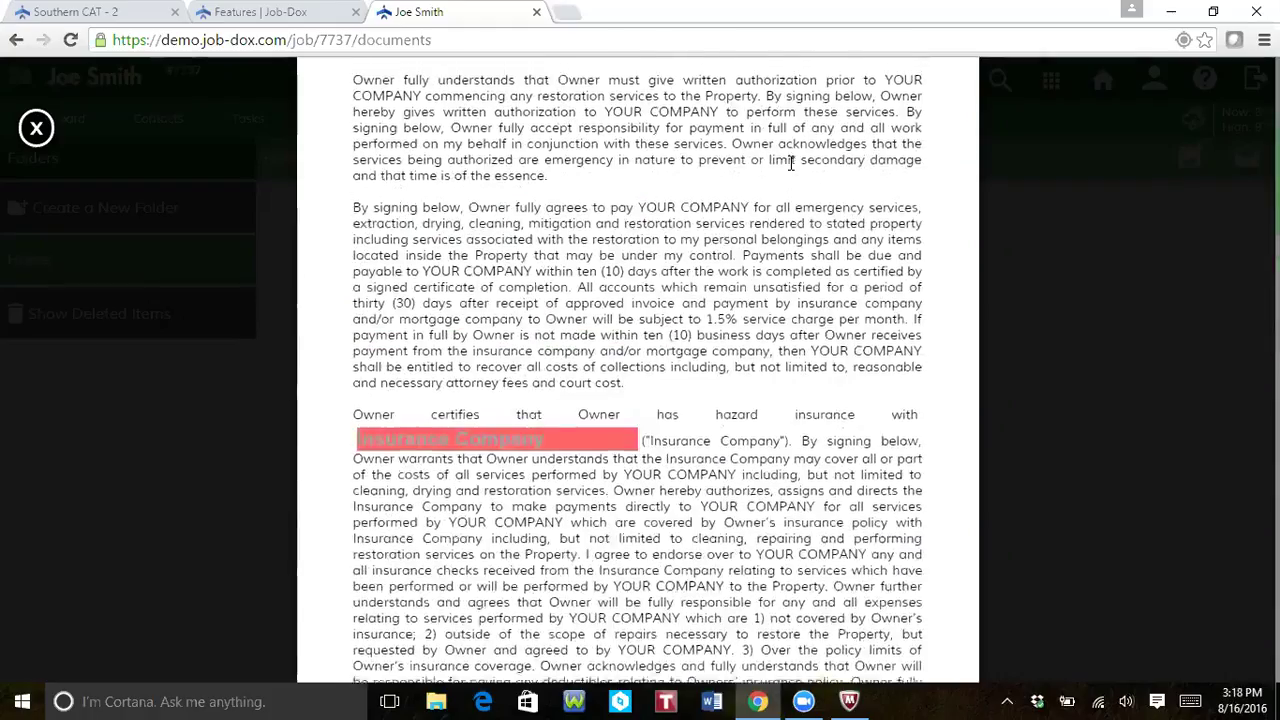
{"action": "left_click", "coordinate": [425, 454]}
{"action": "type", "text": "J"}
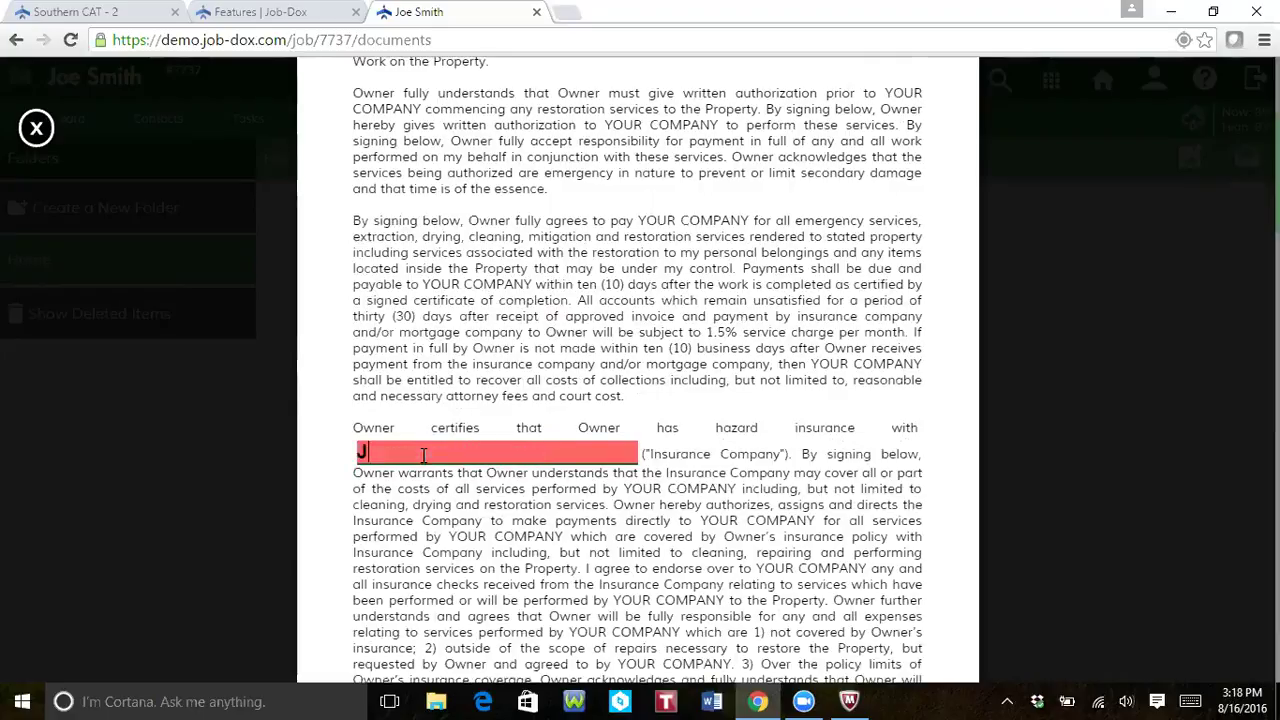
{"action": "type", "text": "OBDOX INS"}
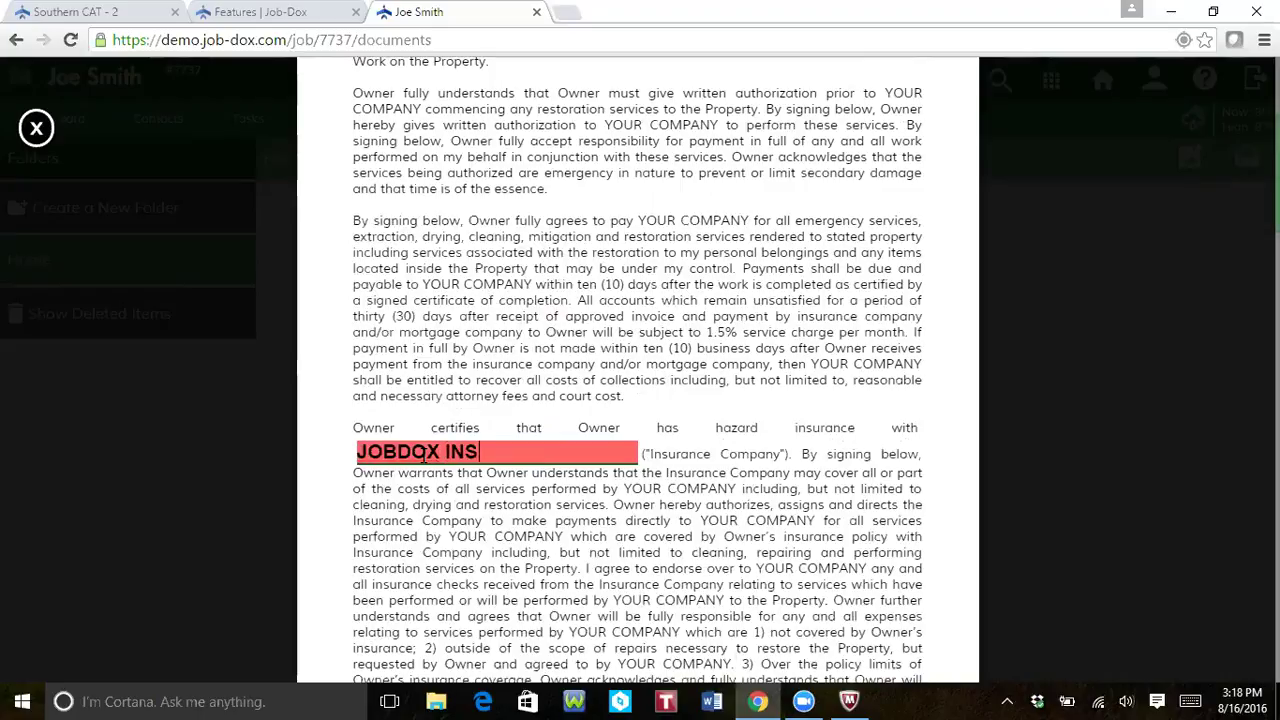
{"action": "scroll", "coordinate": [608, 549], "scroll_direction": "down", "scroll_amount": 10}
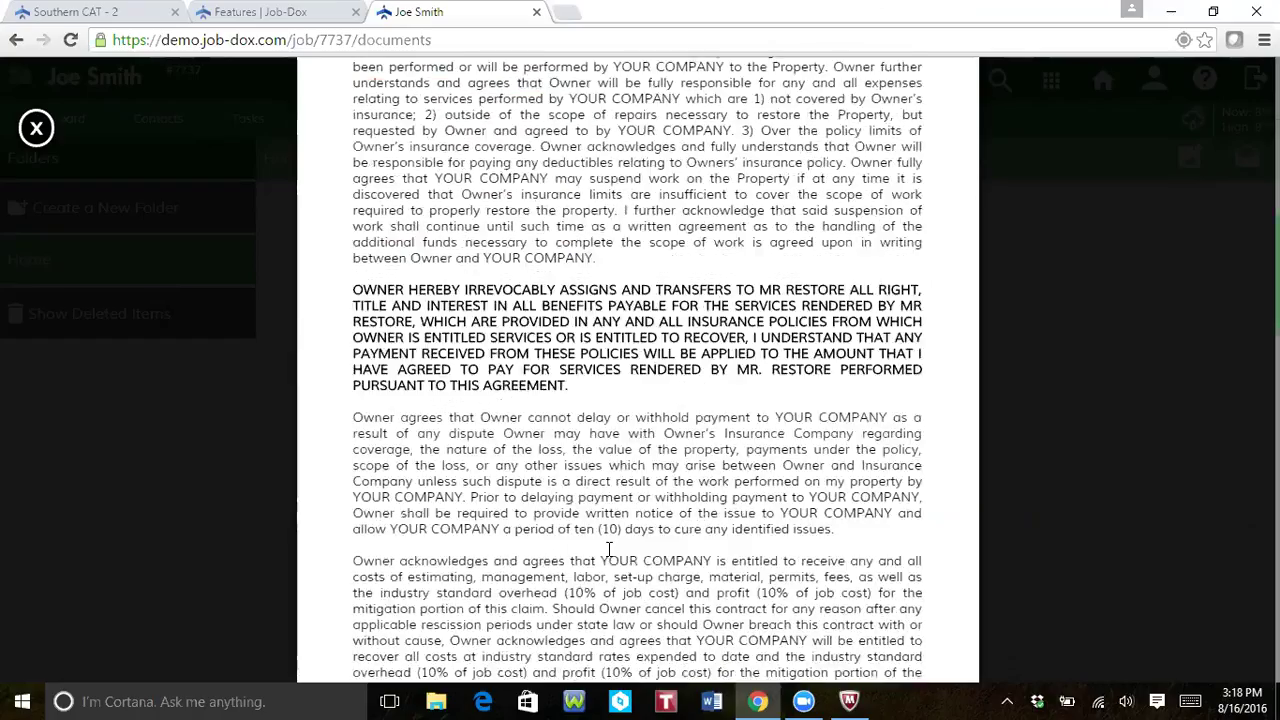
{"action": "scroll", "coordinate": [608, 549], "scroll_direction": "down", "scroll_amount": 6}
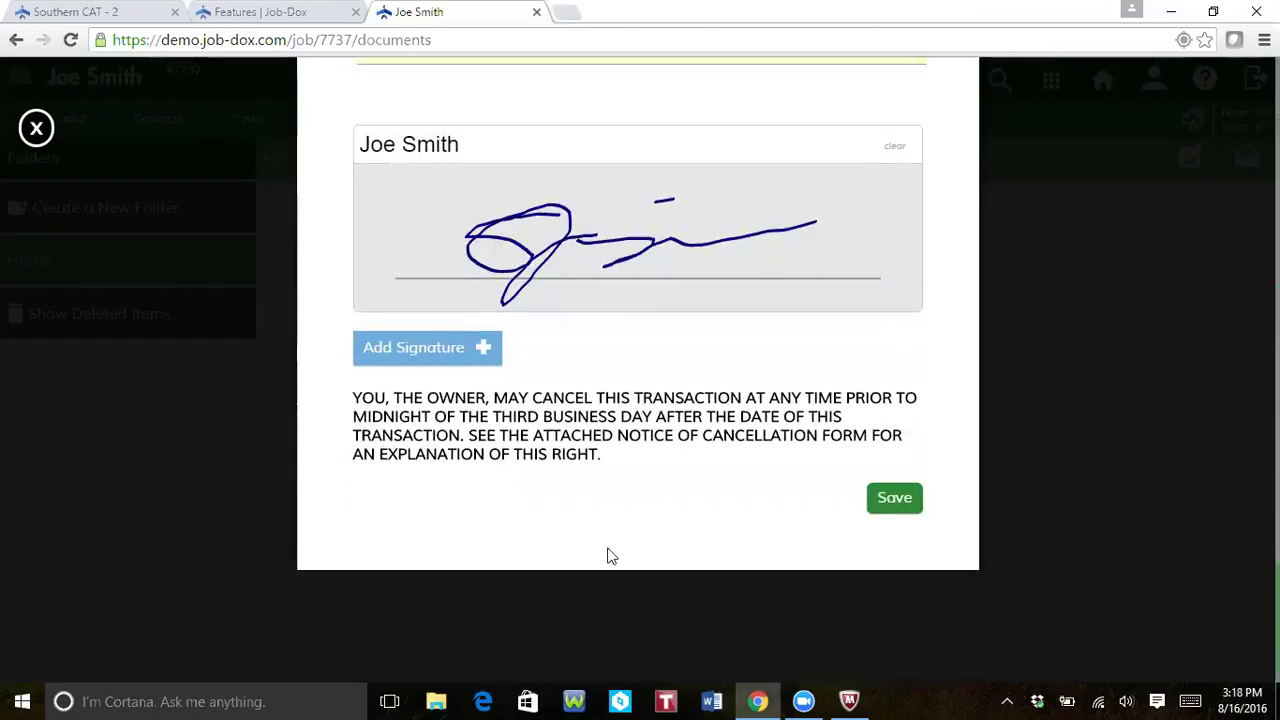
{"action": "left_click", "coordinate": [903, 510]}
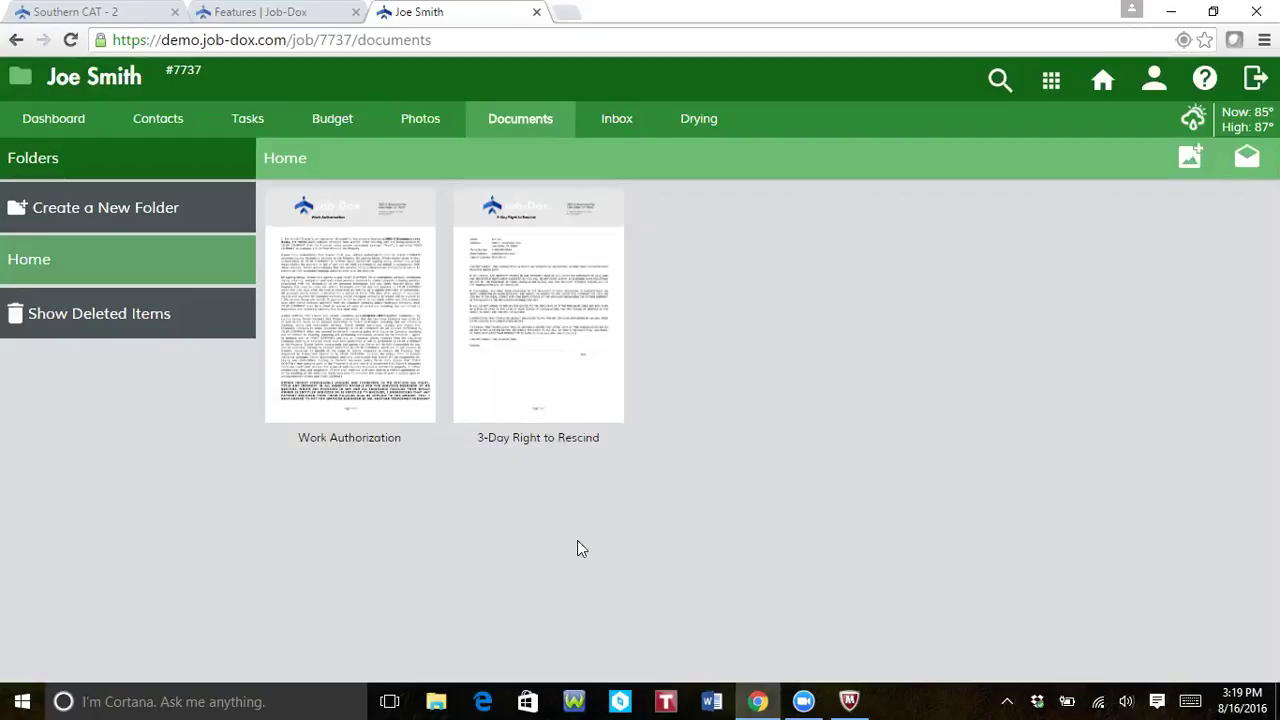
View the saved Work Authorization and bring up its document options.
{"action": "left_click", "coordinate": [357, 323]}
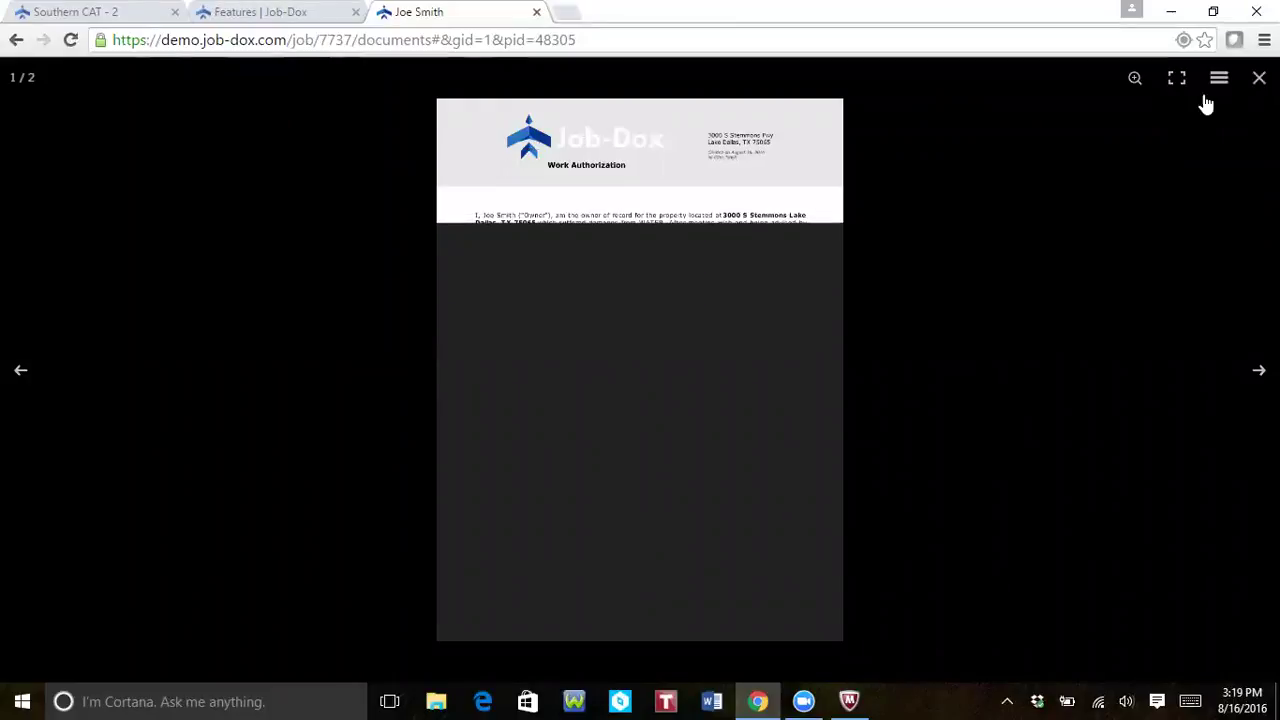
{"action": "left_click", "coordinate": [1221, 84]}
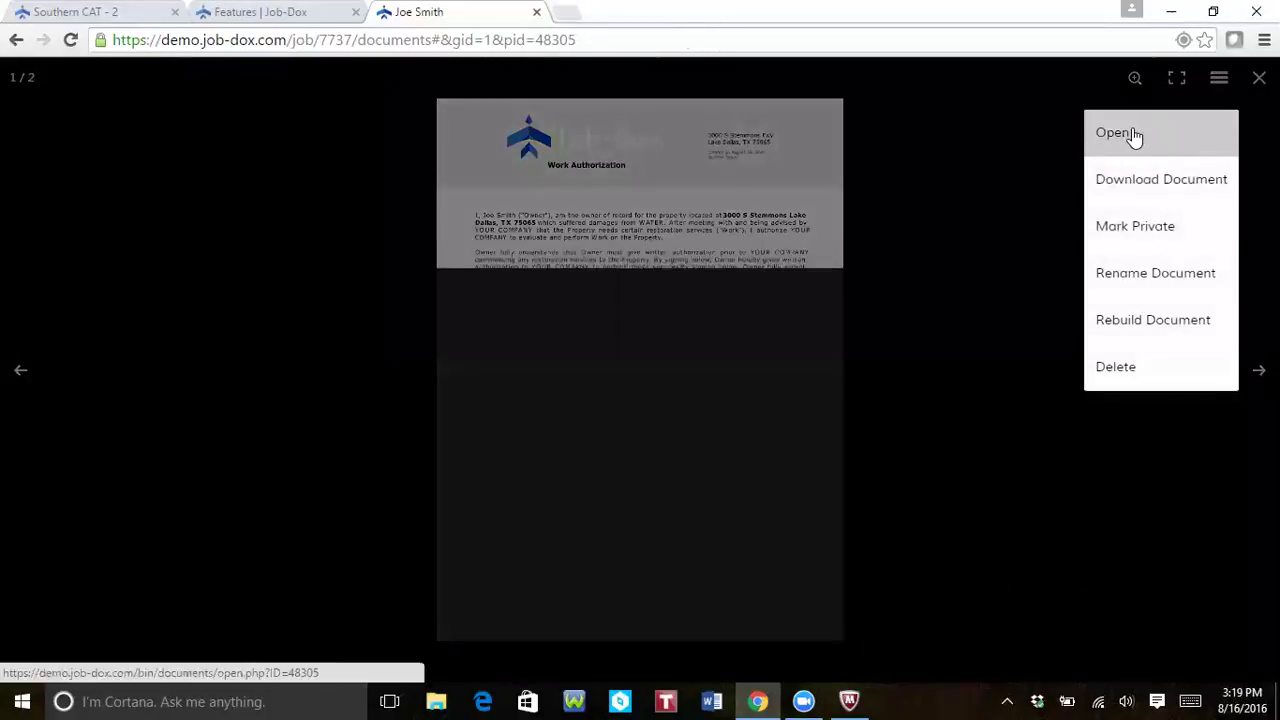